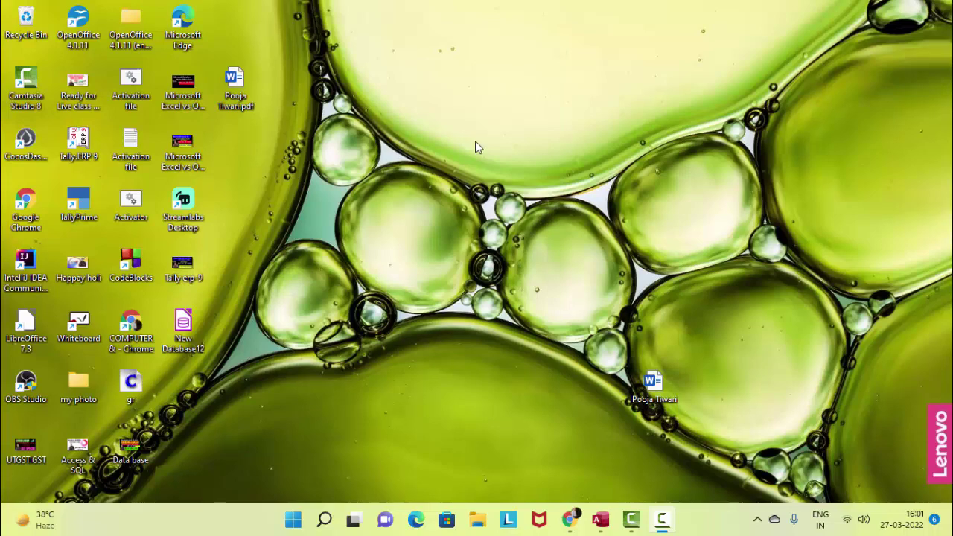
Refresh the desktop several times, then restore the Database47 Access window listing Table1 and ProductF
right_click(439, 85)
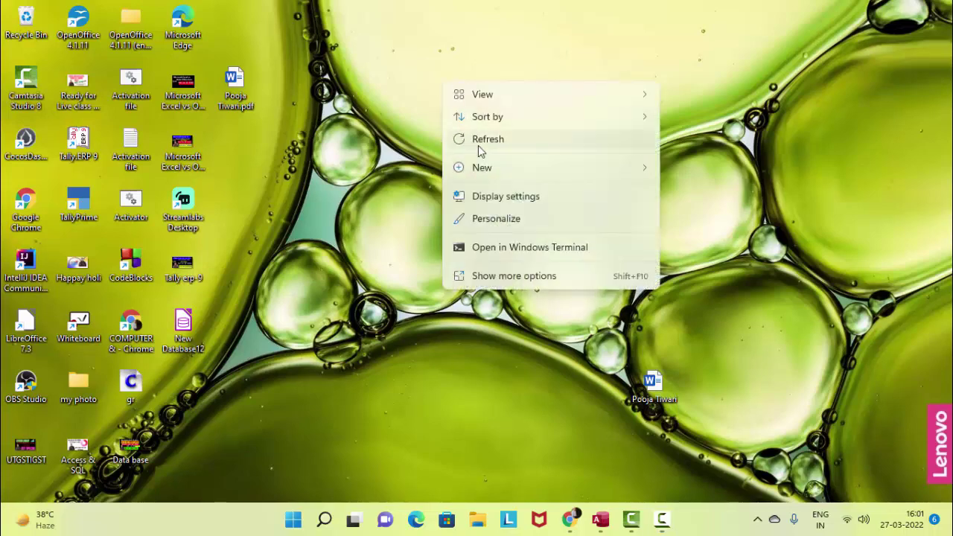
left_click(478, 145)
right_click(454, 79)
right_click(449, 79)
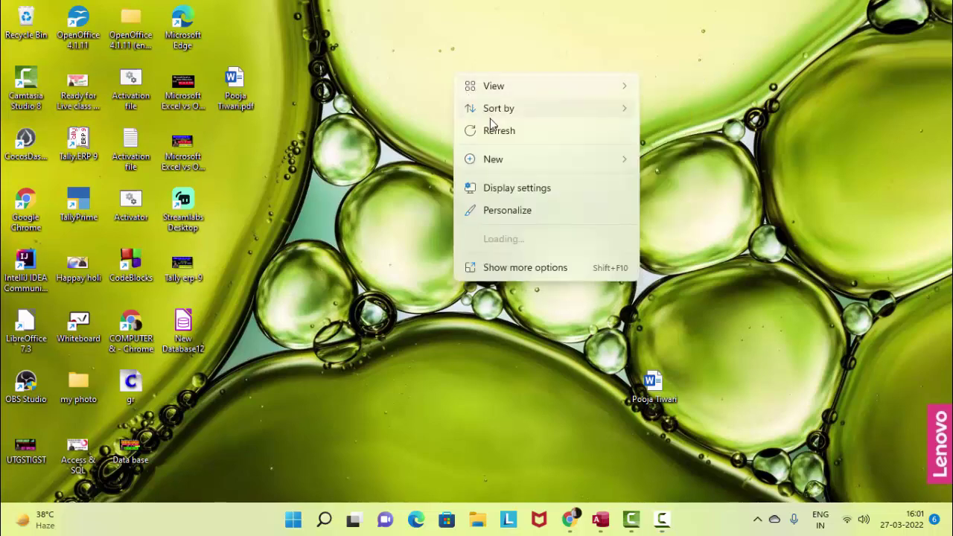
left_click(503, 136)
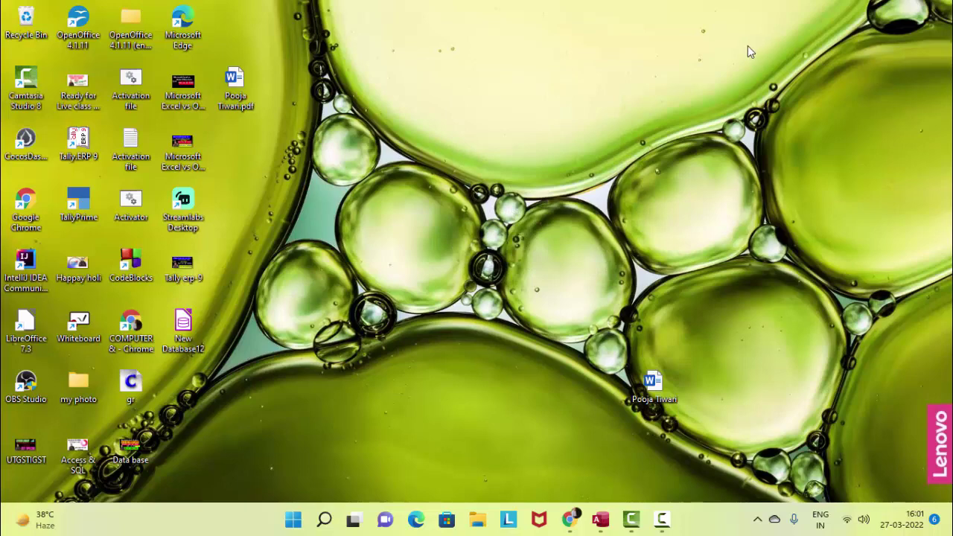
right_click(499, 49)
left_click(521, 100)
left_click(604, 518)
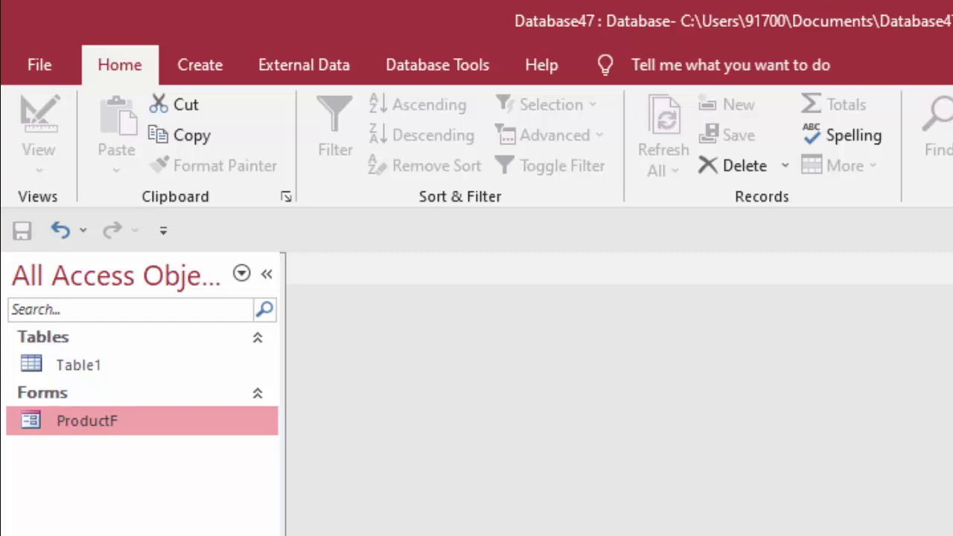
Open Table1 as a datasheet showing the Desktop and Laptop records, with the caret in the first ID
double_click(79, 369)
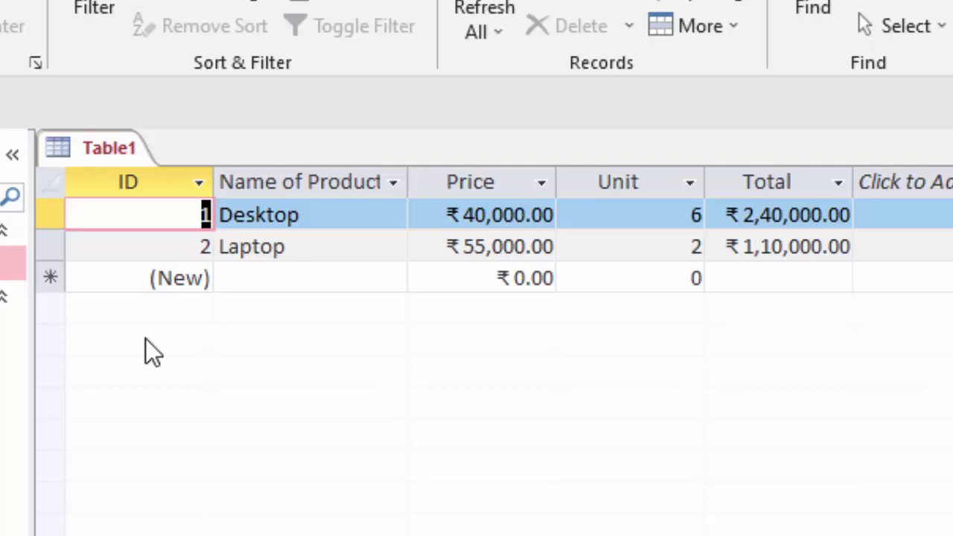
left_click(153, 214)
Open ProductF in Design View and show the whole Form's properties in a widened Property Sheet
right_click(89, 283)
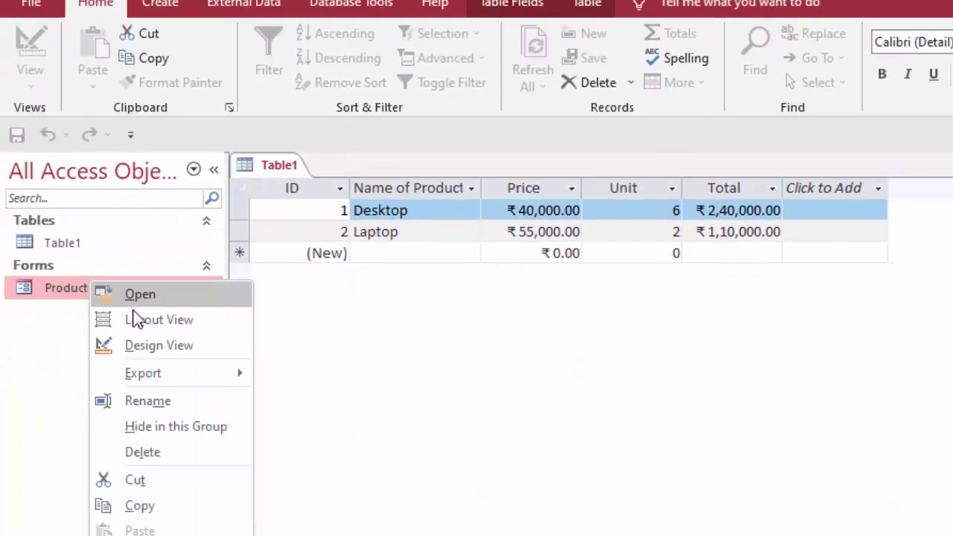
left_click(156, 345)
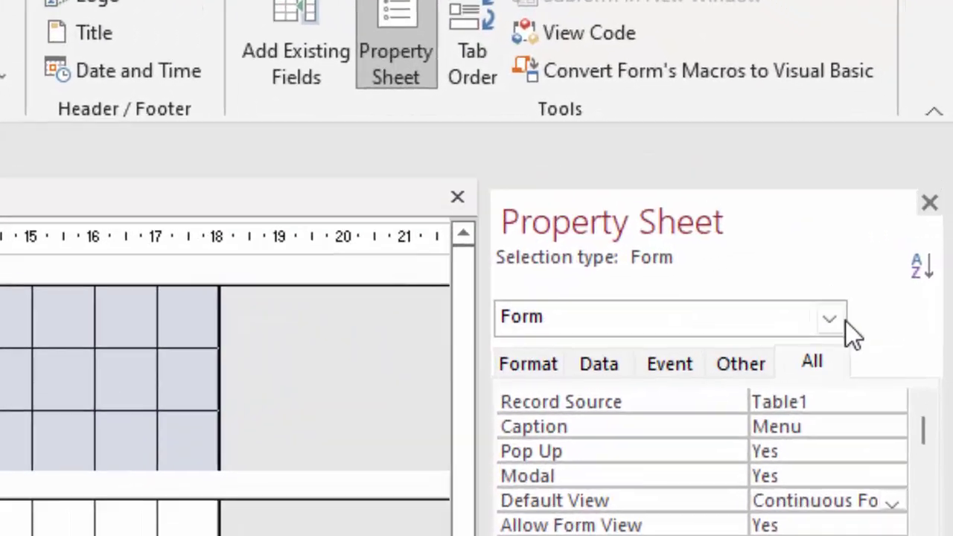
left_click(896, 208)
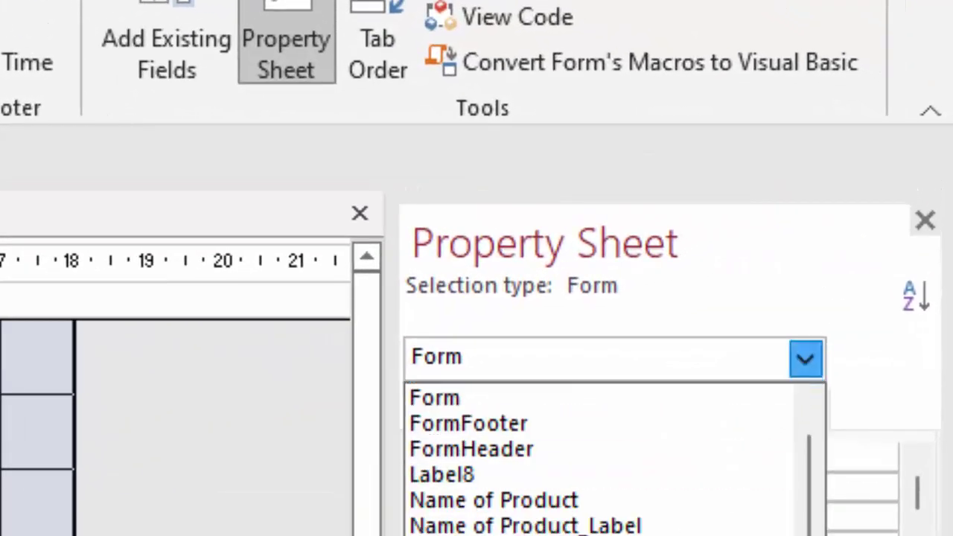
left_click(566, 398)
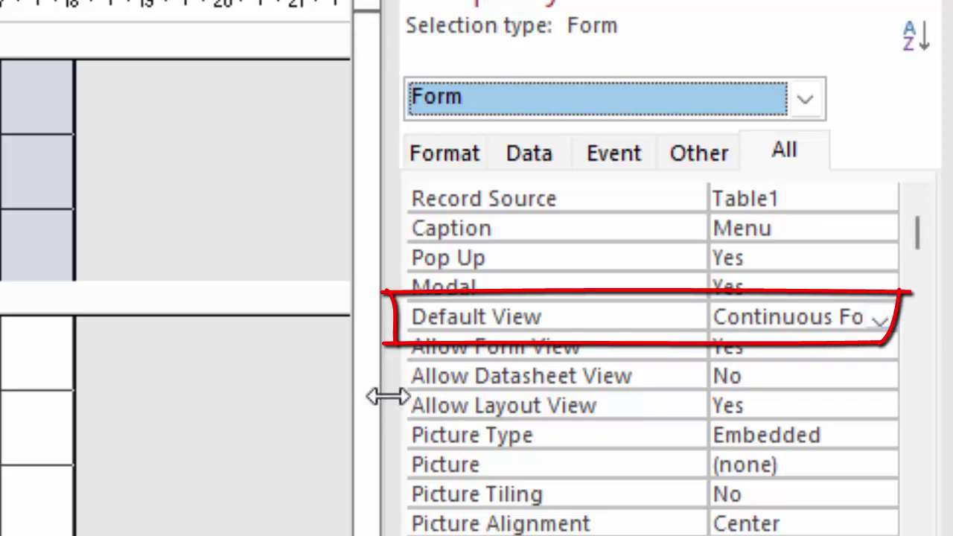
left_click_drag(381, 395, 132, 397)
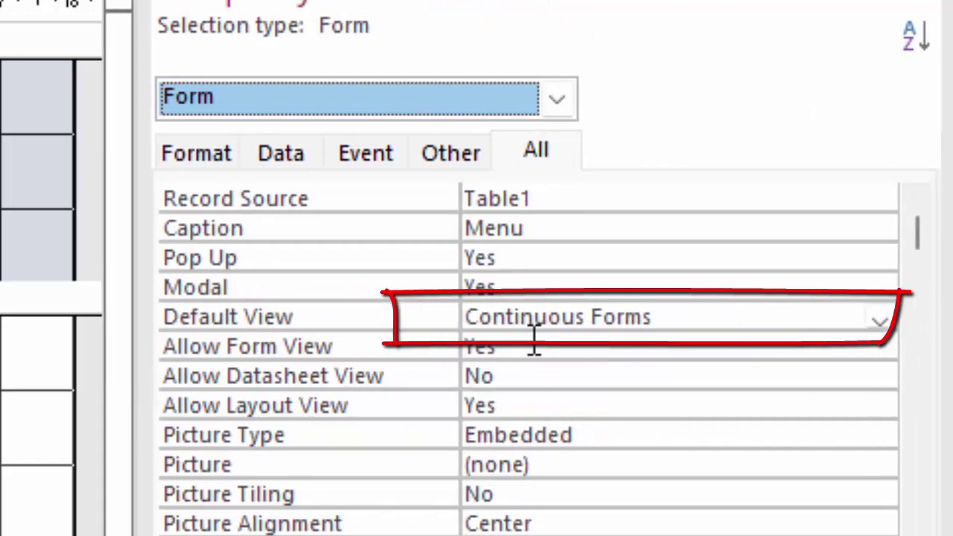
Change the form's Default View from Continuous Forms to Single Form
left_click(880, 318)
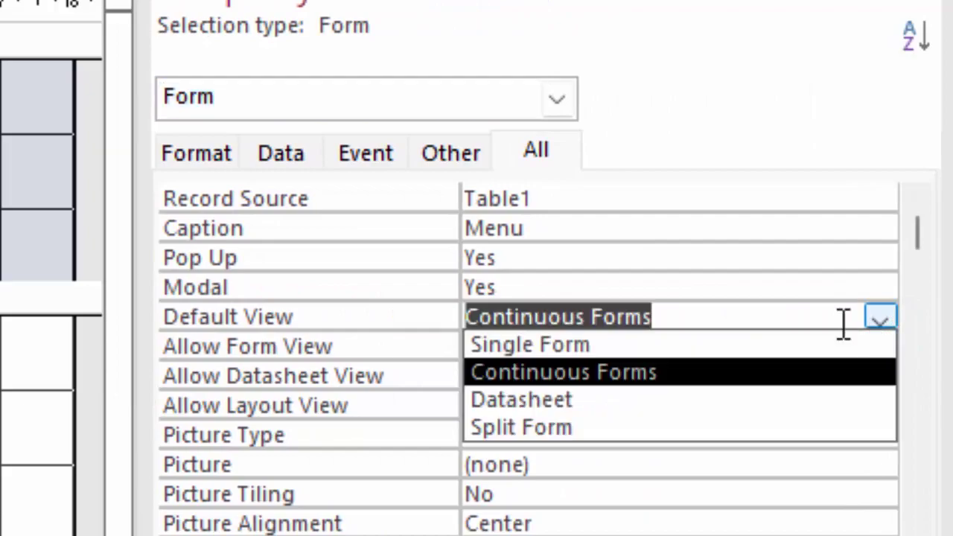
left_click(764, 344)
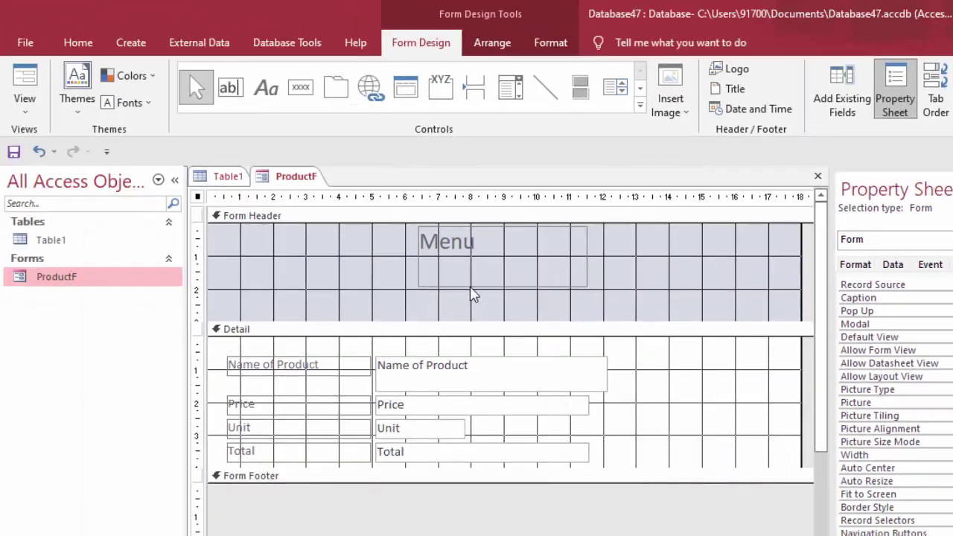
left_click(472, 284)
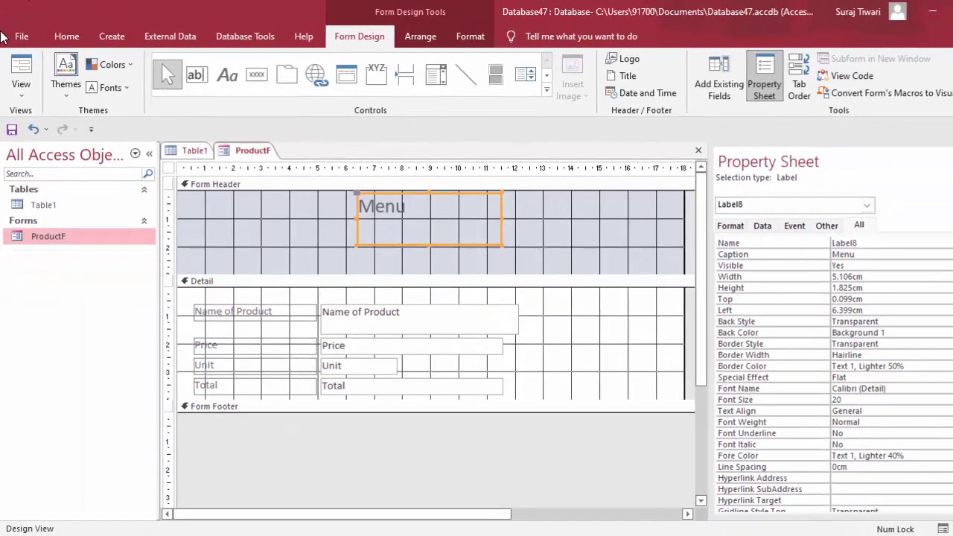
Preview the Single Form ProductF as a maximized Menu window, then close it and save the design
left_click(22, 79)
left_click_drag(392, 134, 619, 169)
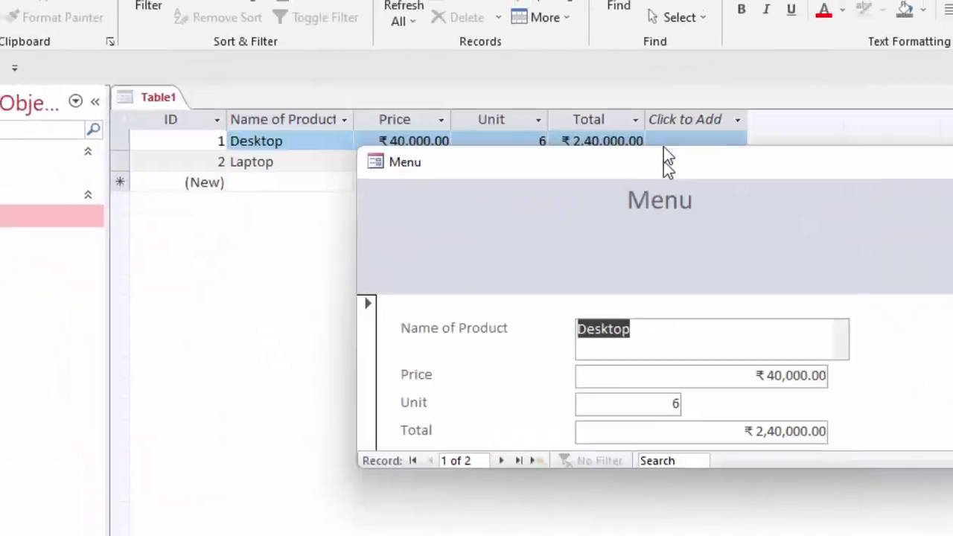
left_click(355, 251)
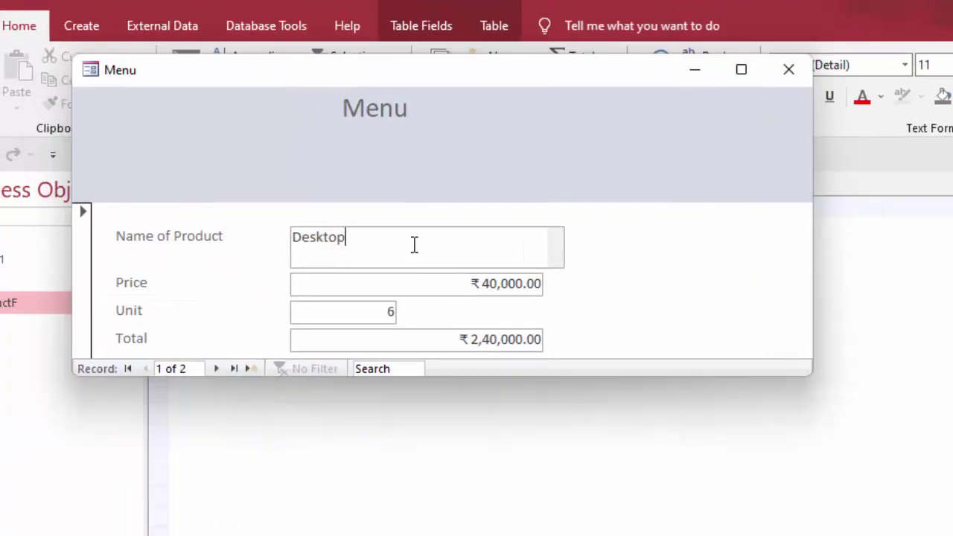
left_click(741, 69)
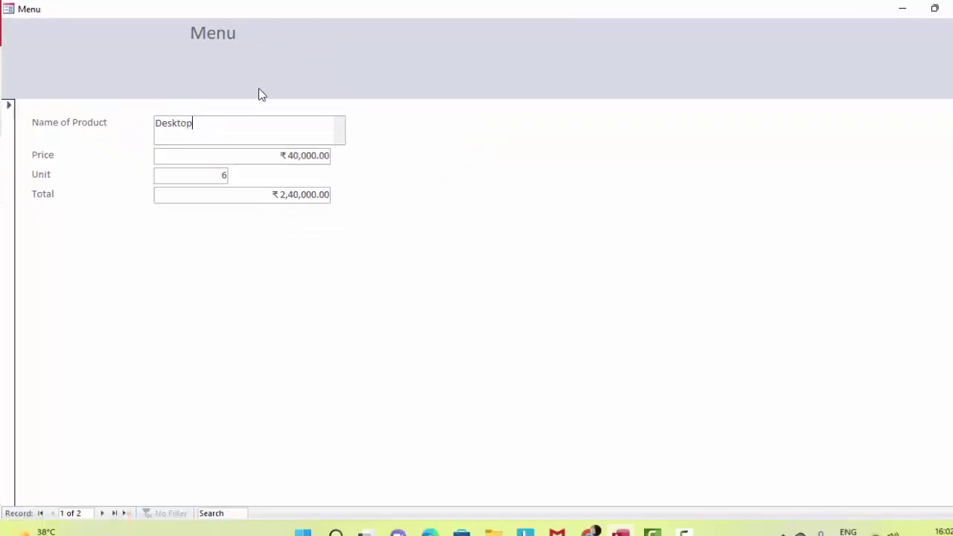
key("ctrl+w")
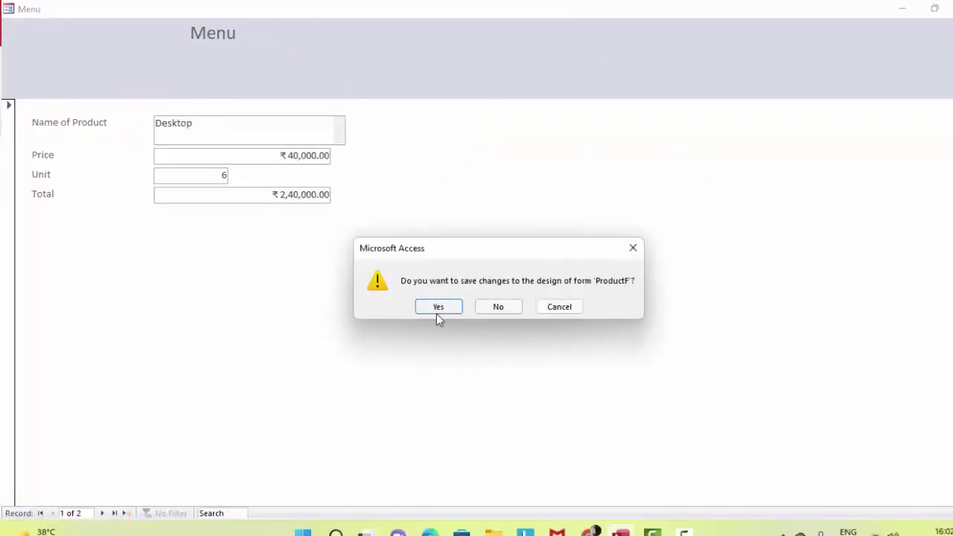
left_click(438, 310)
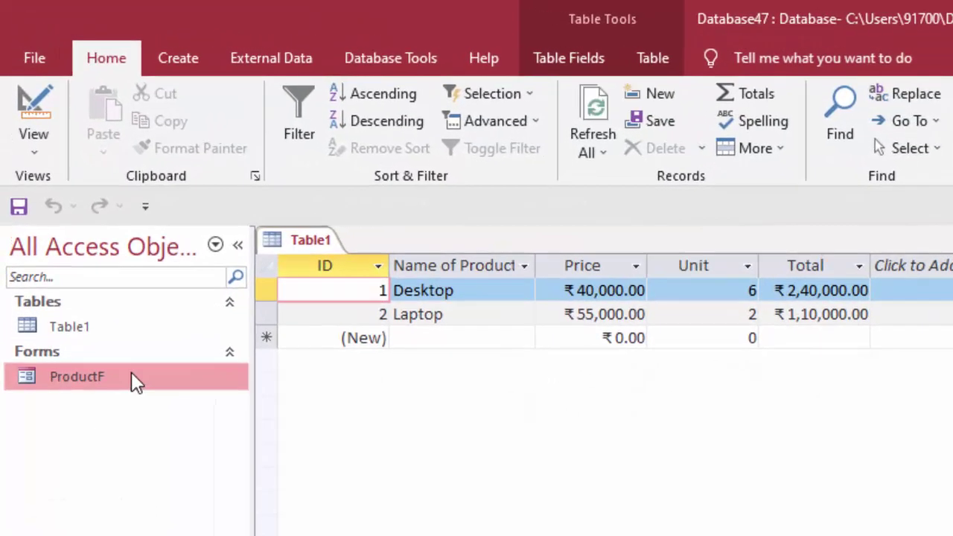
Reopen ProductF in Design View and set its Default View back to Continuous Forms
right_click(131, 376)
left_click(208, 444)
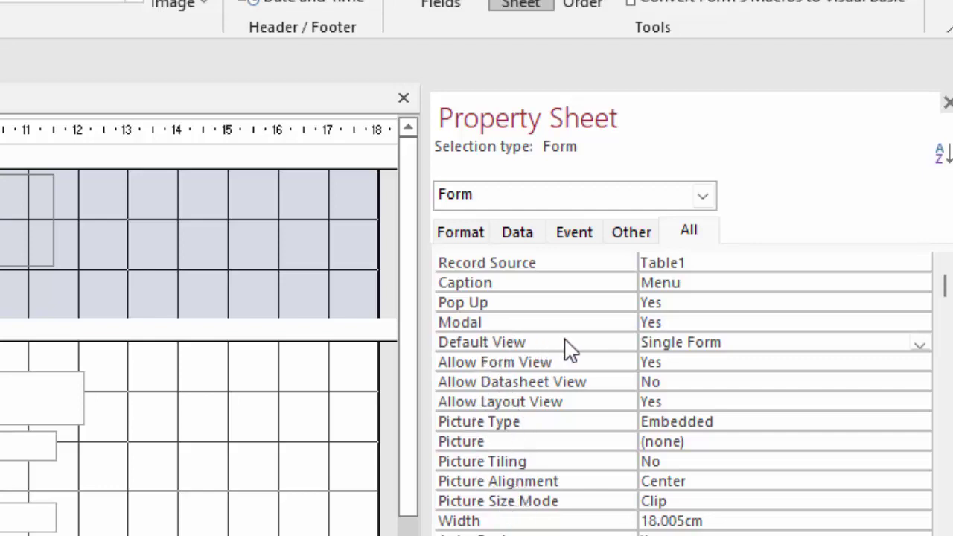
left_click(920, 345)
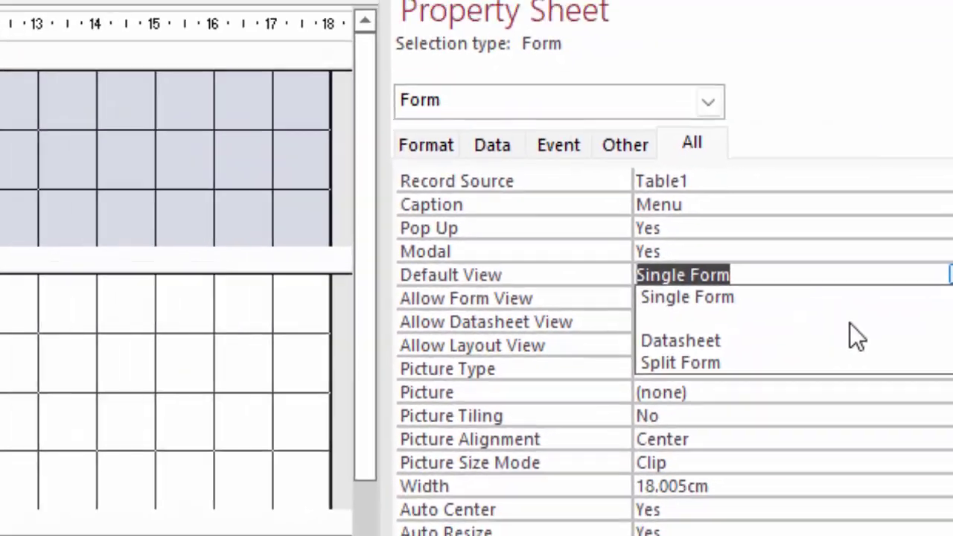
left_click(814, 320)
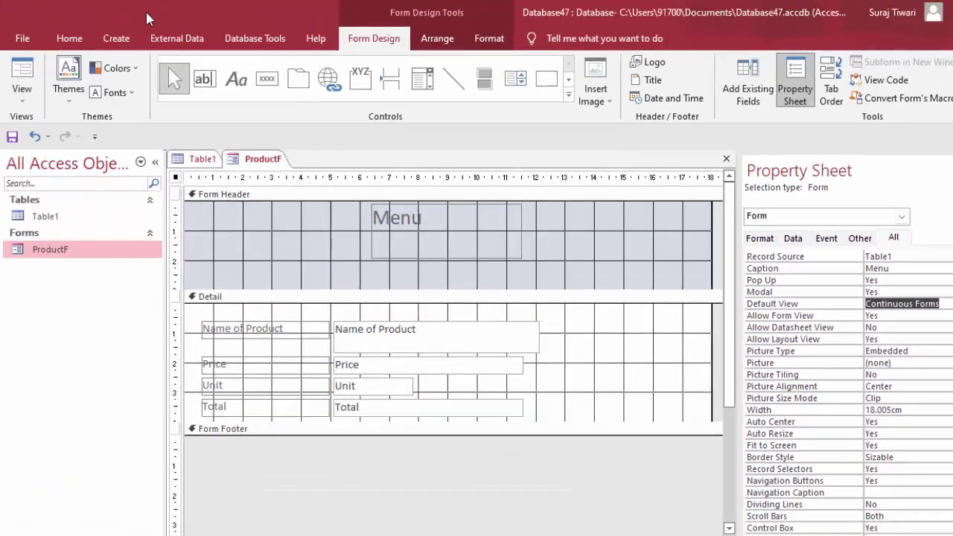
Run the Menu form to see Desktop and Laptop stacked as continuous forms, then close it saving changes
left_click(35, 57)
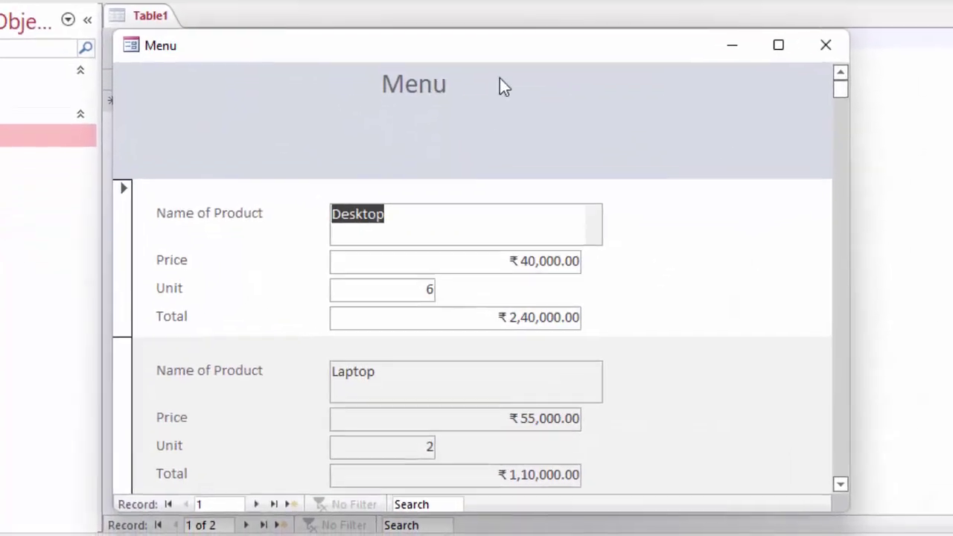
left_click_drag(529, 44, 580, 0)
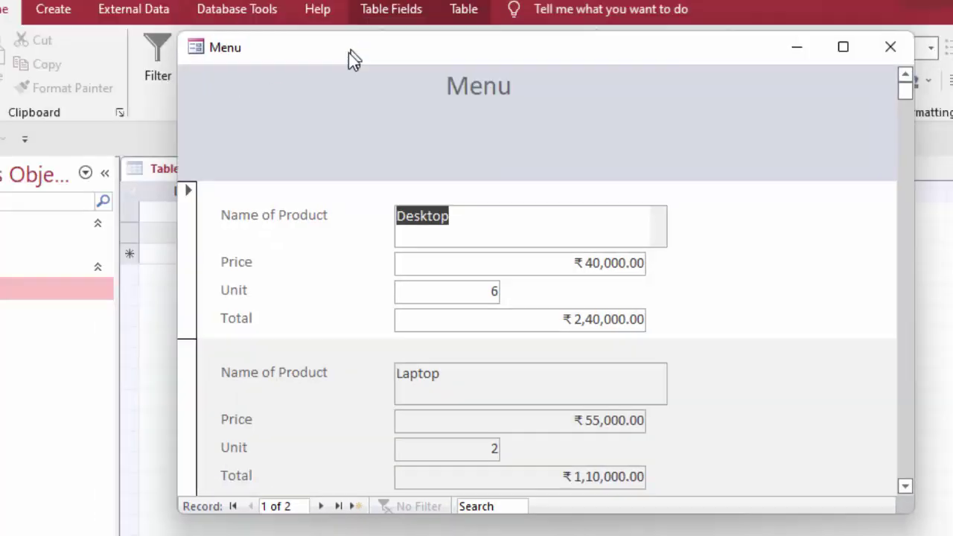
left_click_drag(348, 50, 275, 103)
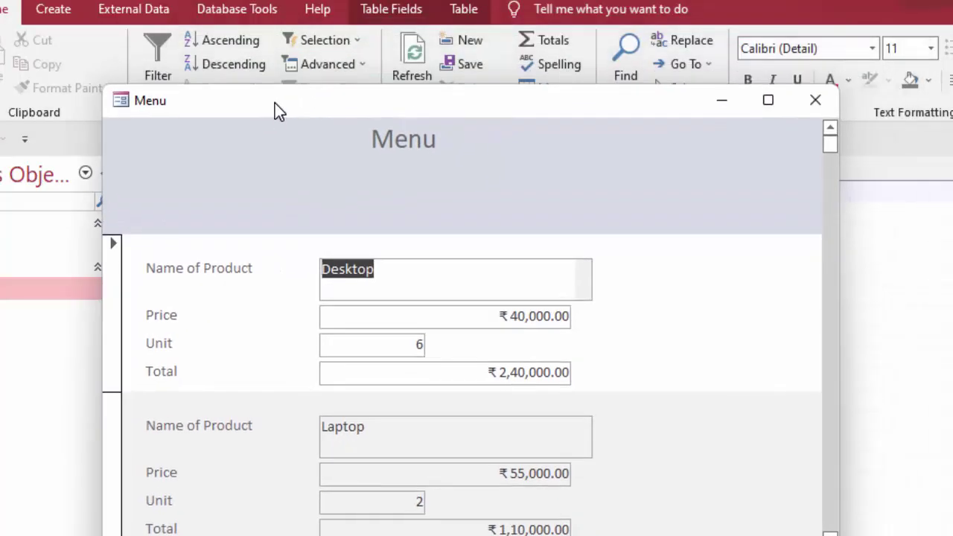
left_click(404, 271)
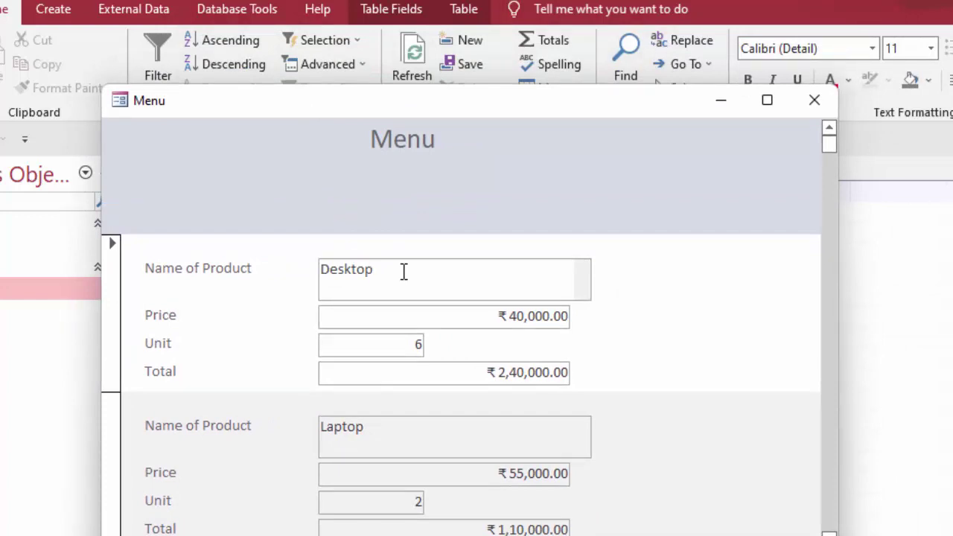
left_click(816, 101)
left_click(555, 402)
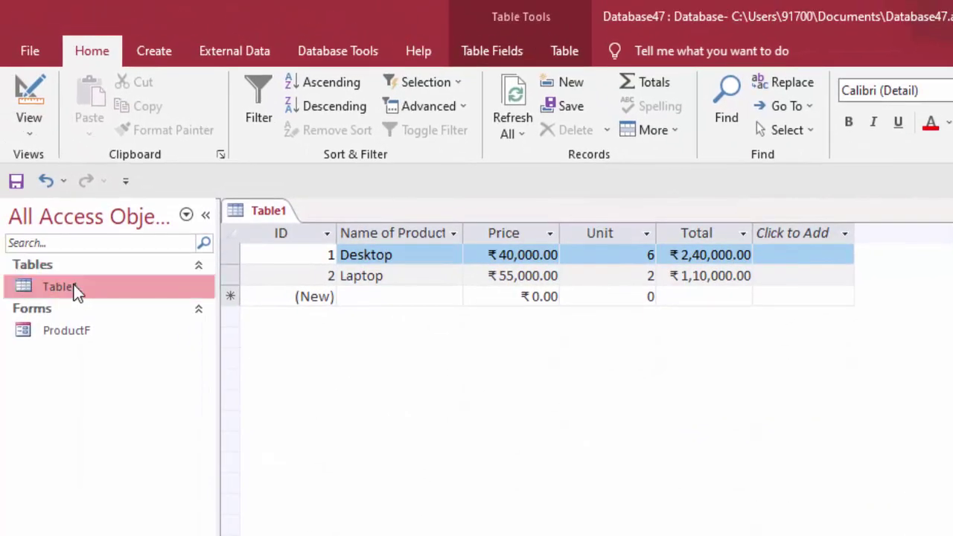
Add a Sugar record priced ₹45.00 with 6 units, so its Total calculates to ₹270.00
left_click(354, 297)
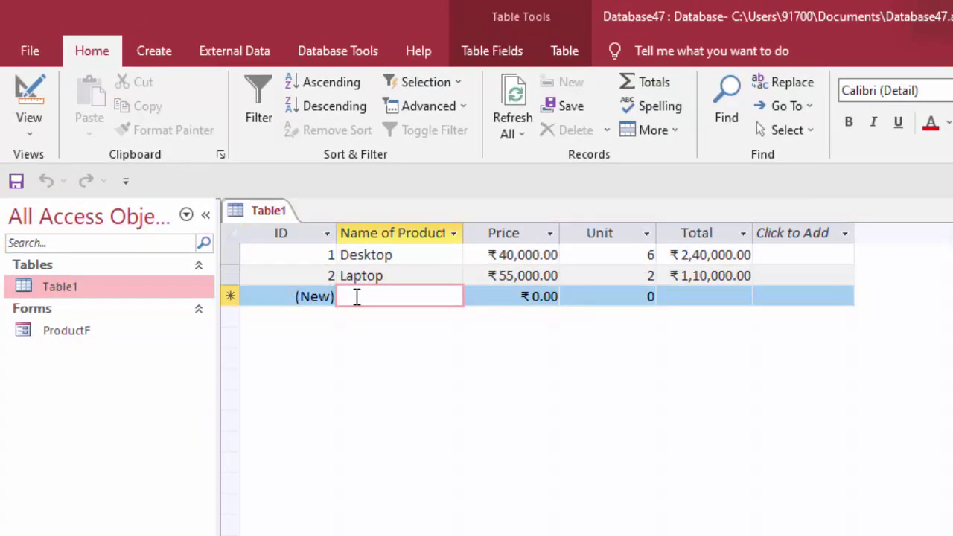
type("Sugar")
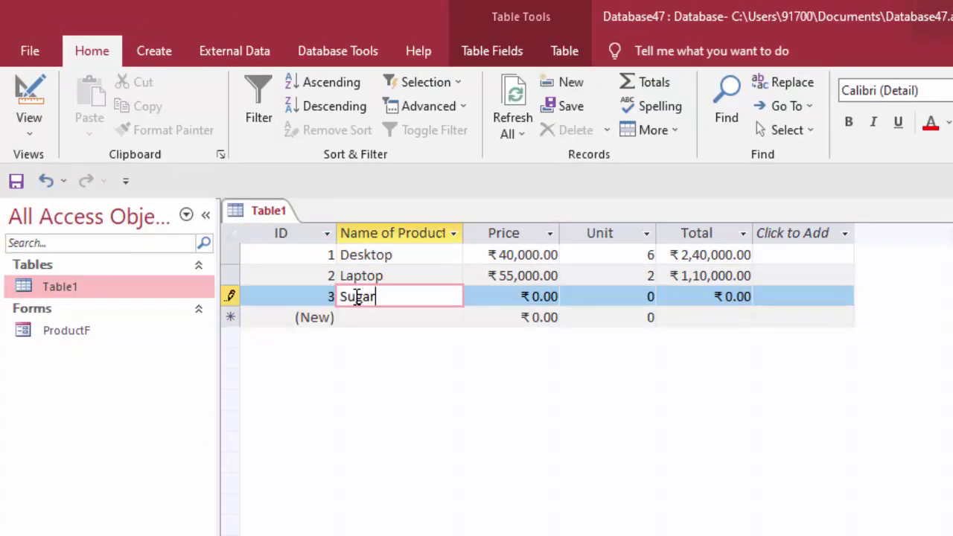
key("Tab")
type("4")
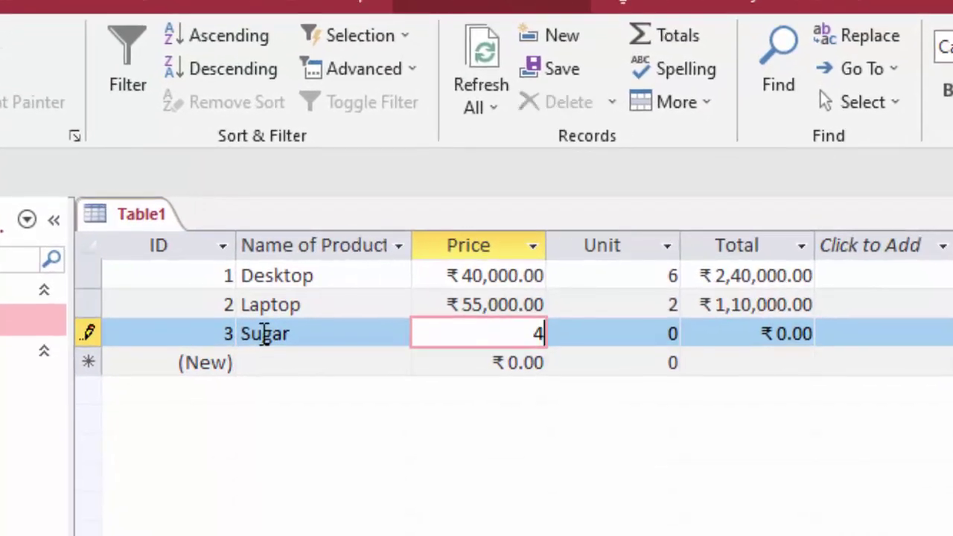
key("Tab")
type("6")
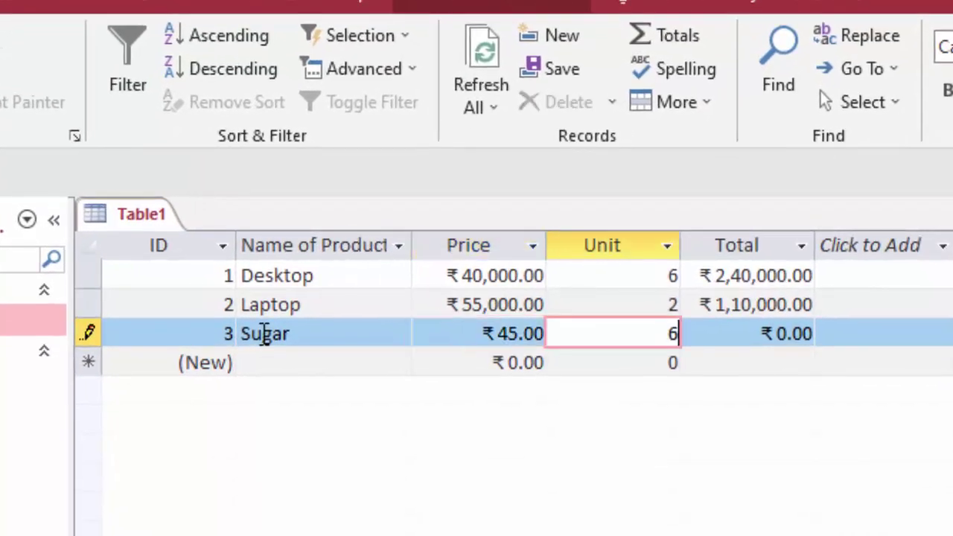
key("Tab")
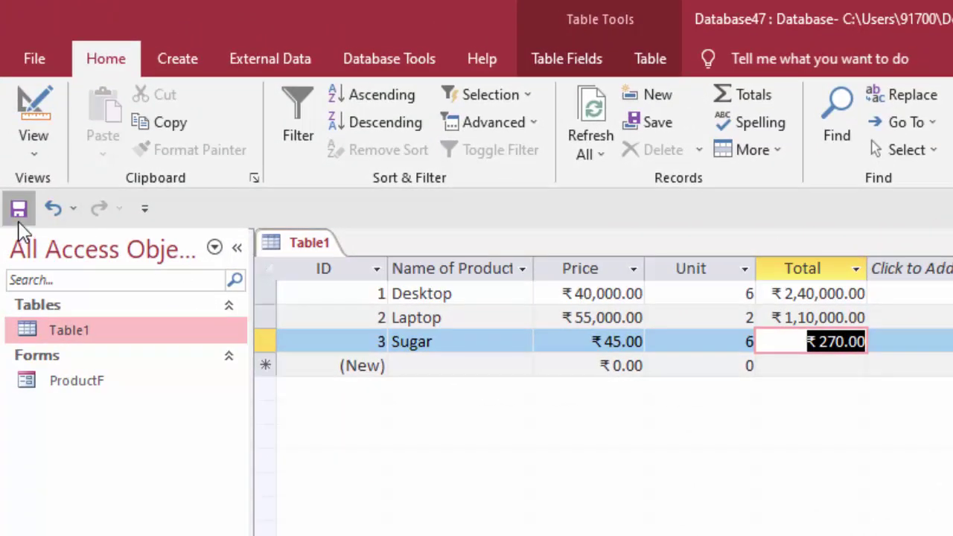
double_click(142, 381)
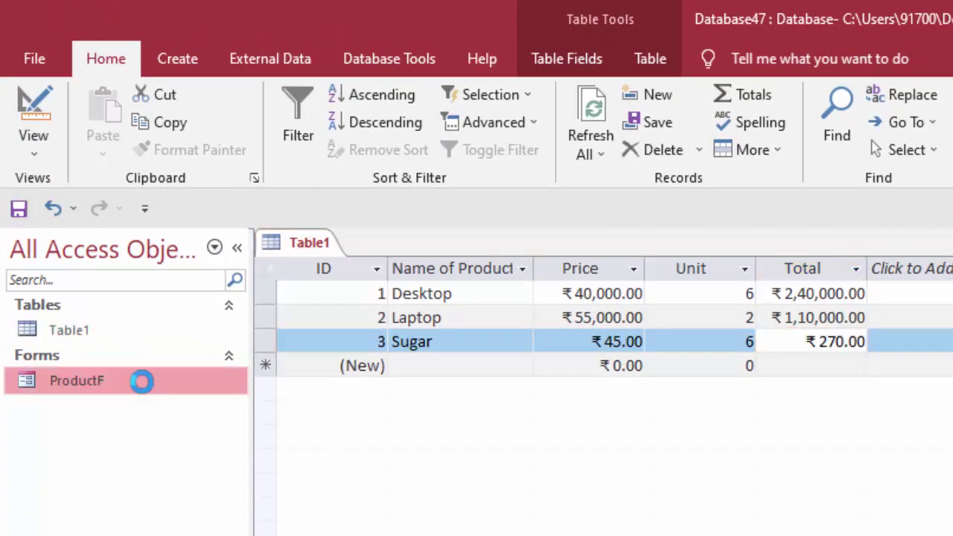
scroll(745, 480, "down", 3)
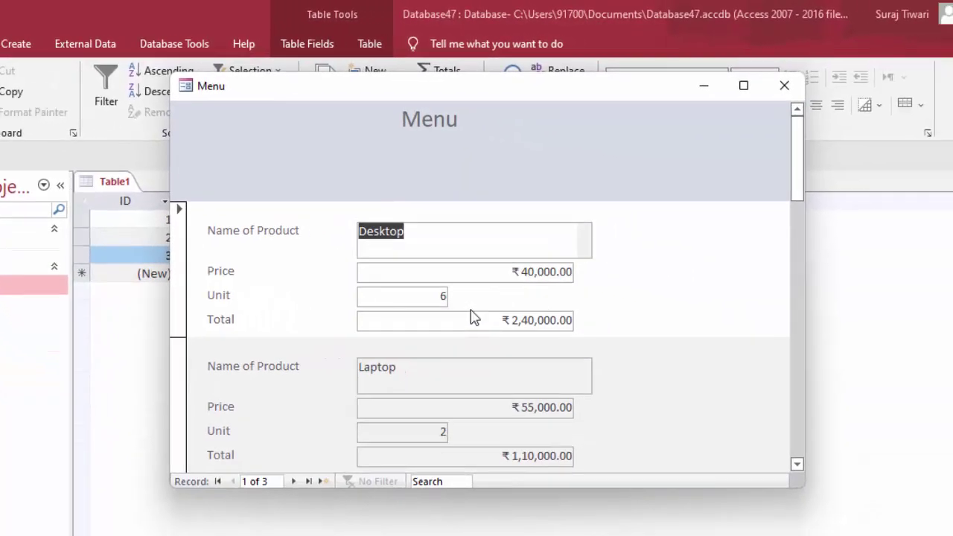
scroll(471, 317, "down", 1)
scroll(471, 317, "down", 2)
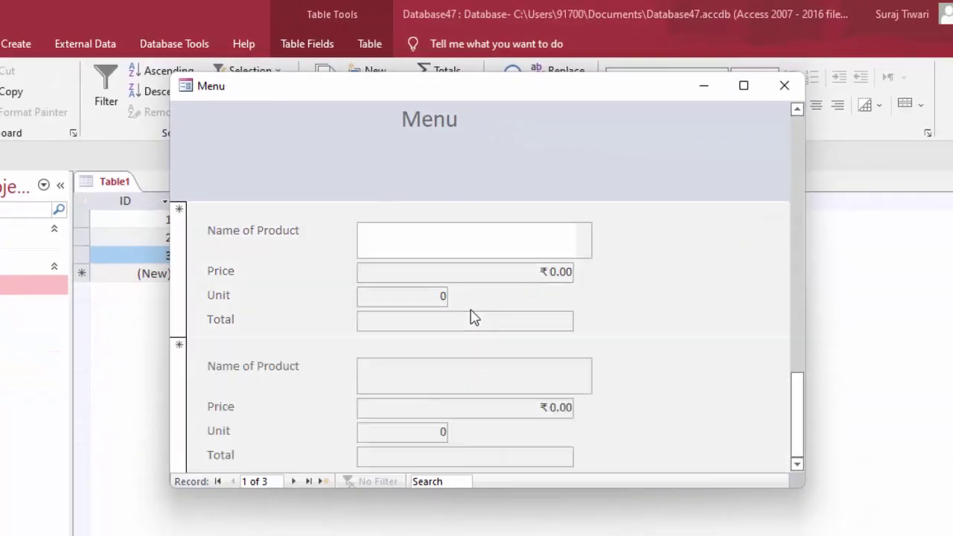
scroll(471, 317, "up", 2)
scroll(453, 294, "up", 1)
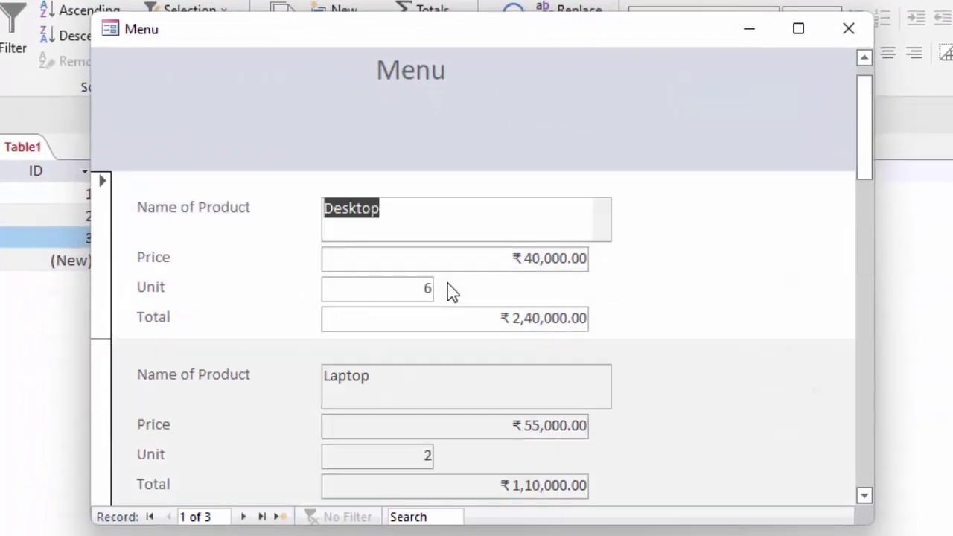
scroll(448, 284, "down", 1)
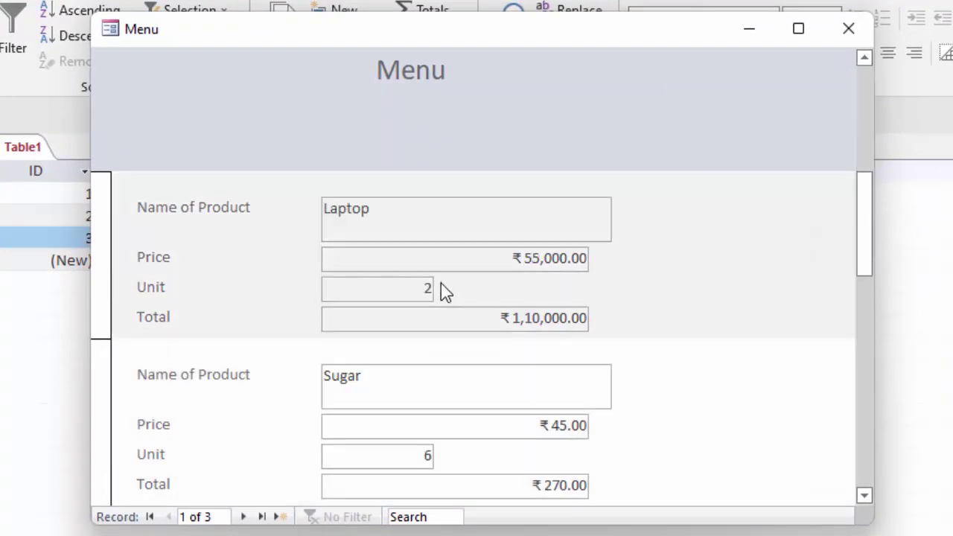
scroll(438, 289, "down", 1)
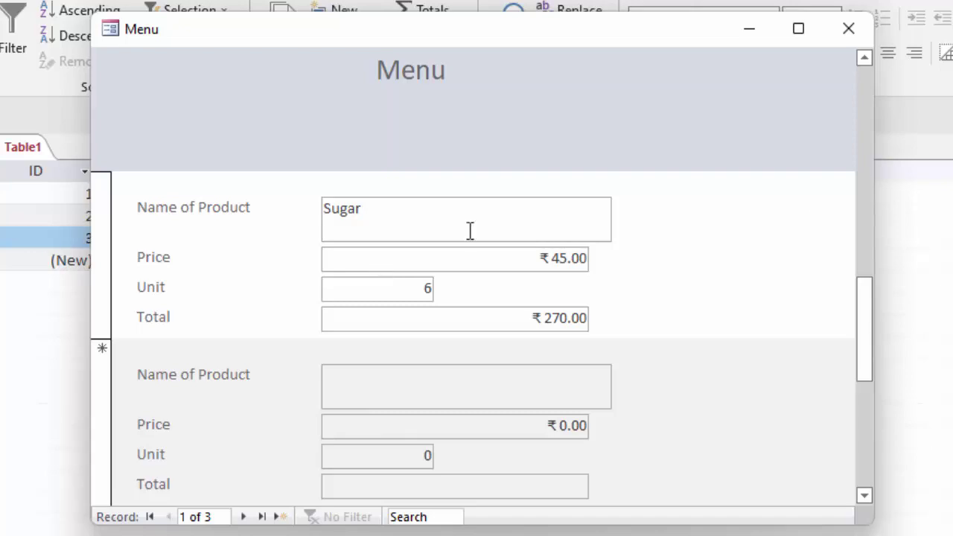
left_click(850, 28)
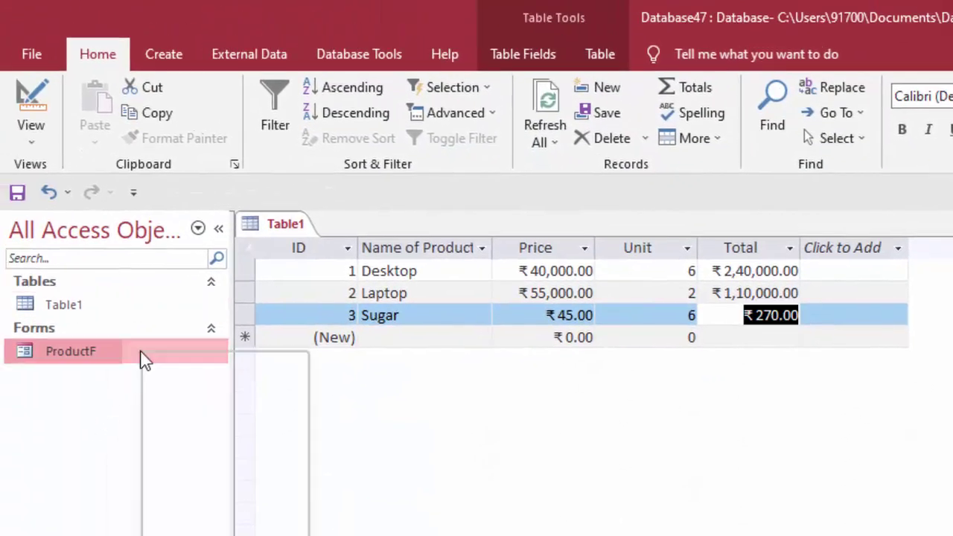
Open ProductF in Design View and set its Default View to Single Form
right_click(86, 336)
left_click(166, 392)
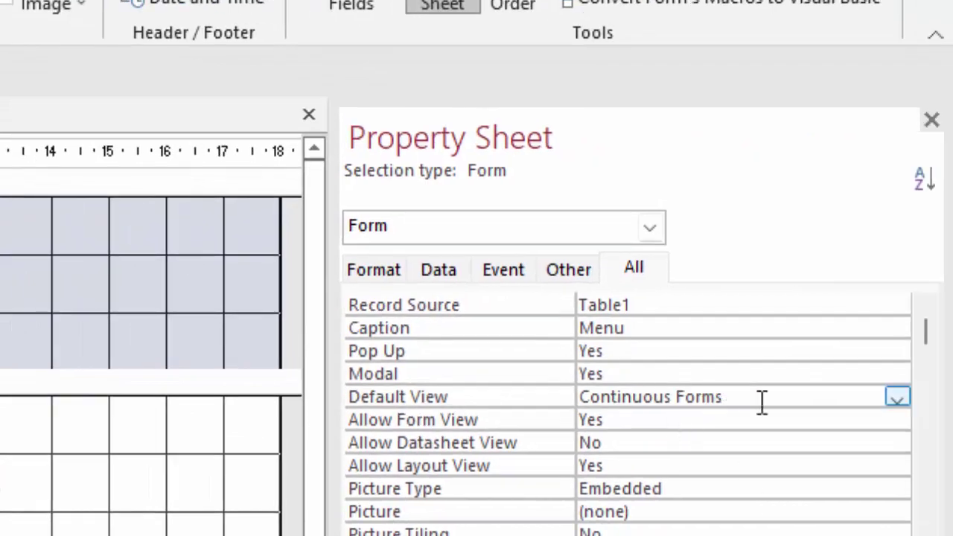
left_click(898, 398)
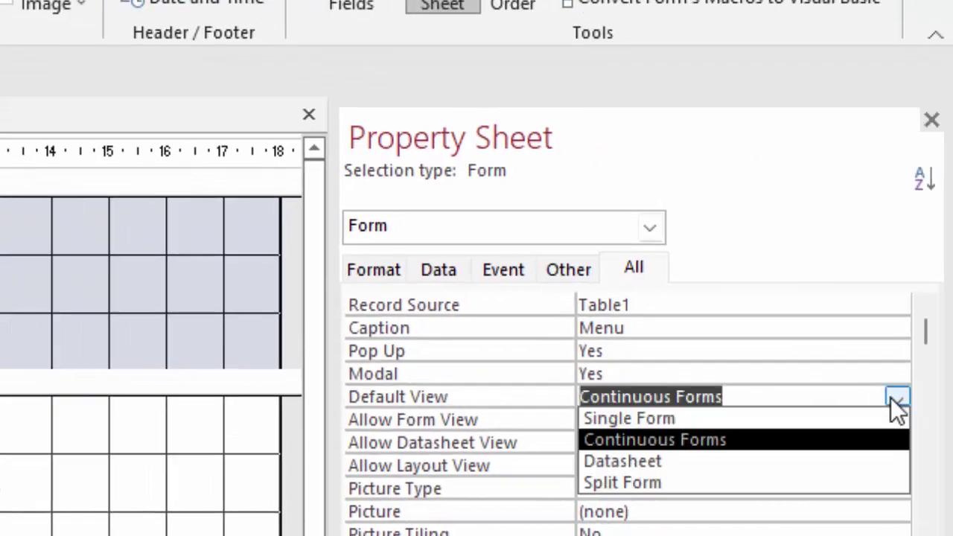
left_click(707, 422)
Run the form, page through the records to Sugar, then close it and save the design
left_click(17, 72)
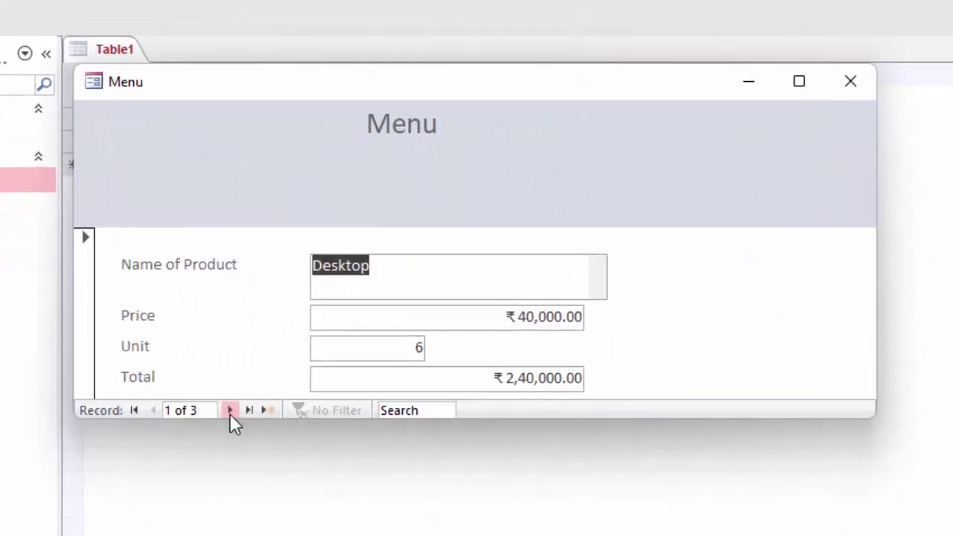
left_click(229, 410)
left_click(229, 411)
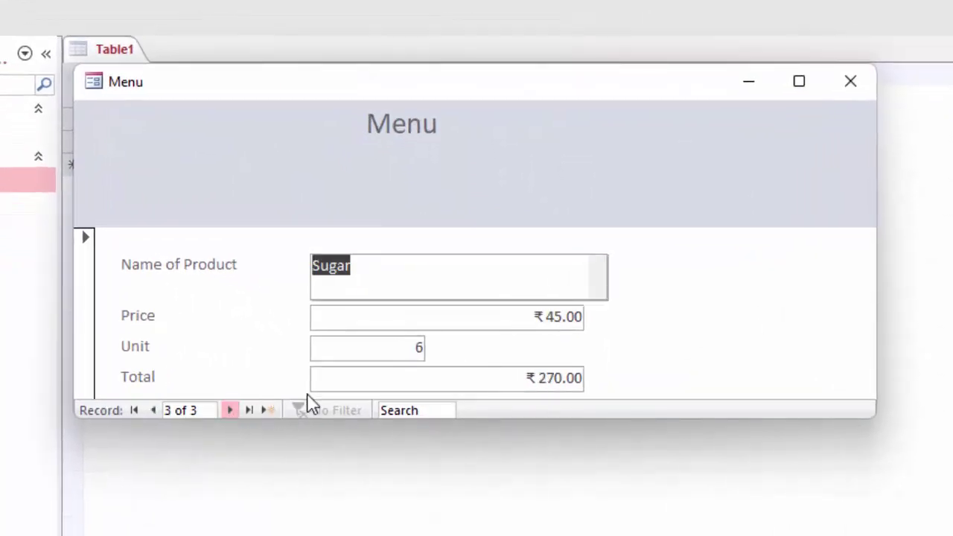
left_click(851, 81)
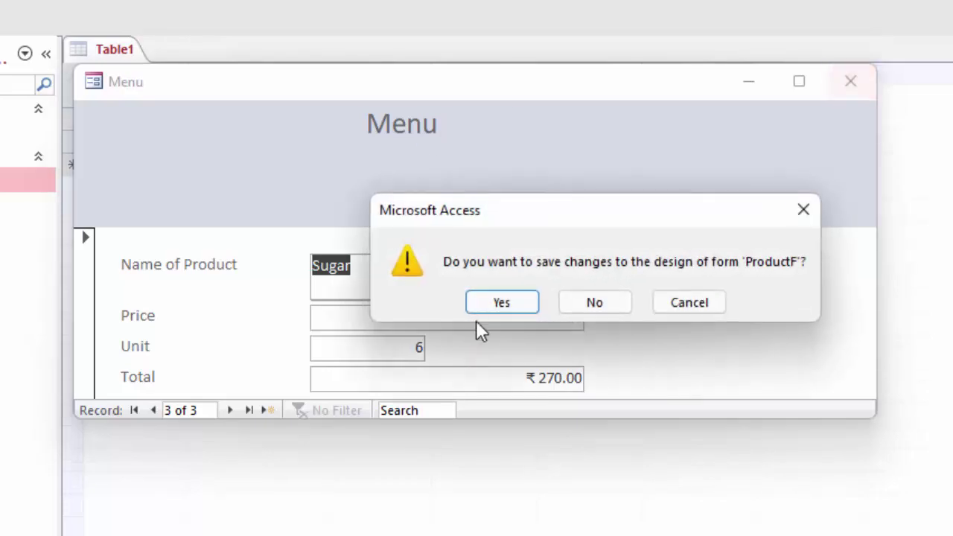
left_click(500, 303)
Open ProductF in Design View and set its Default View to Datasheet
right_click(192, 359)
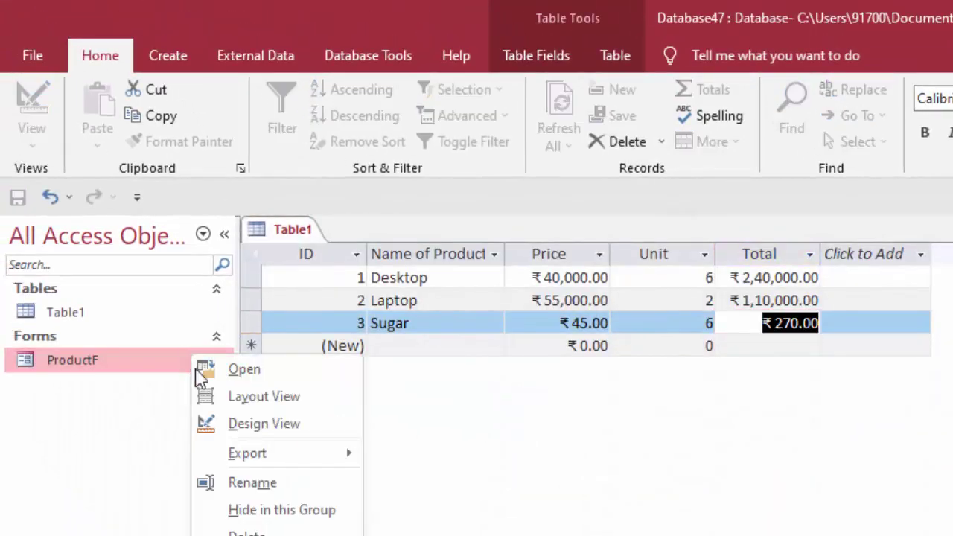
left_click(240, 424)
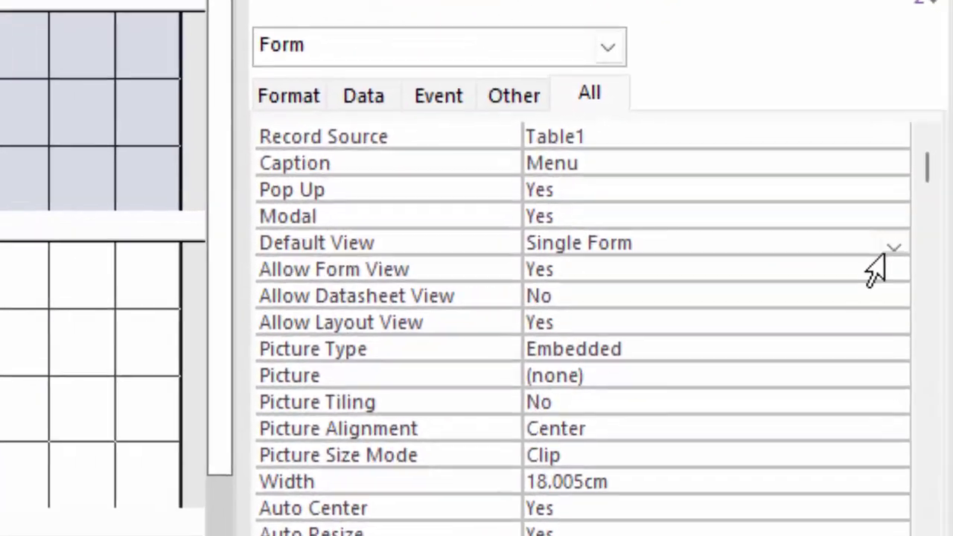
left_click(887, 246)
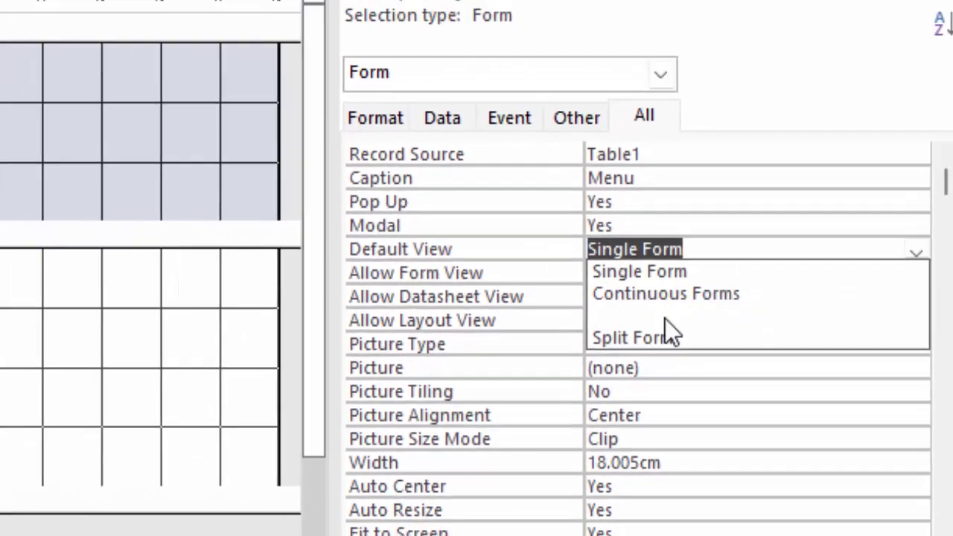
left_click(634, 321)
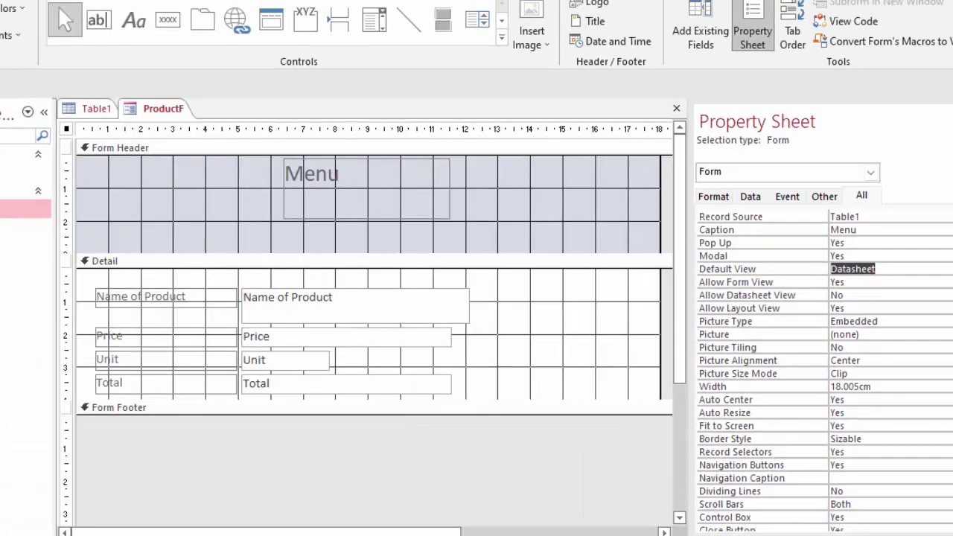
Run the Menu form with F5 to view the Desktop record, then close it and save the design
key("F5")
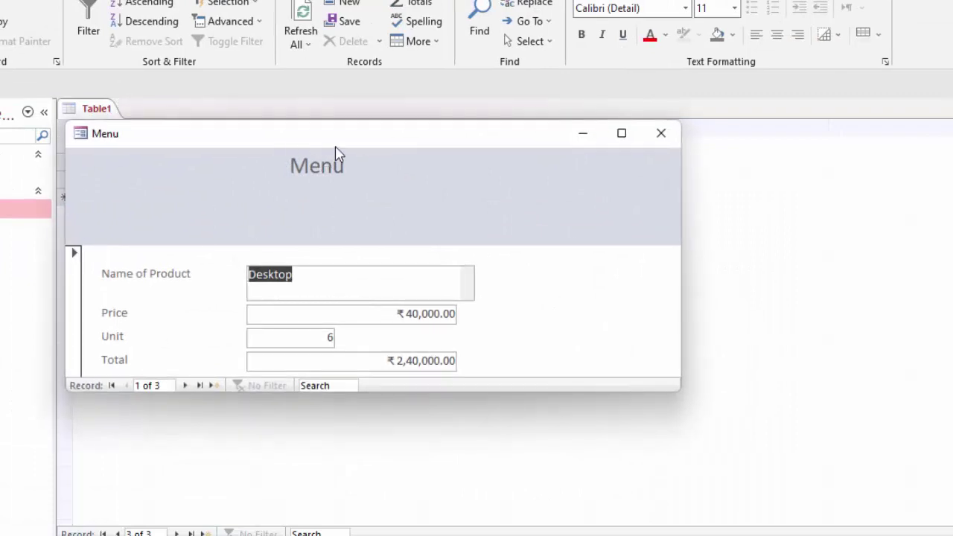
left_click_drag(336, 151, 396, 77)
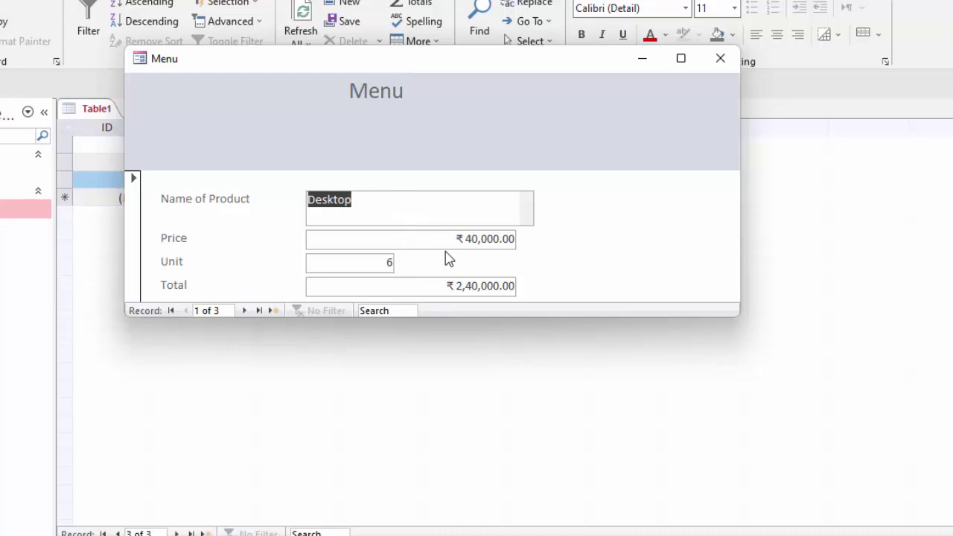
left_click(731, 64)
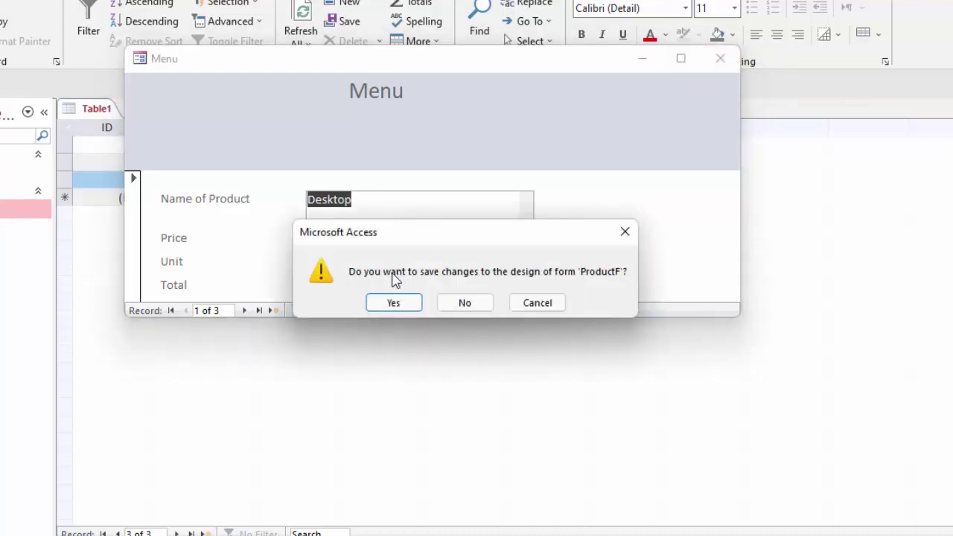
left_click(395, 304)
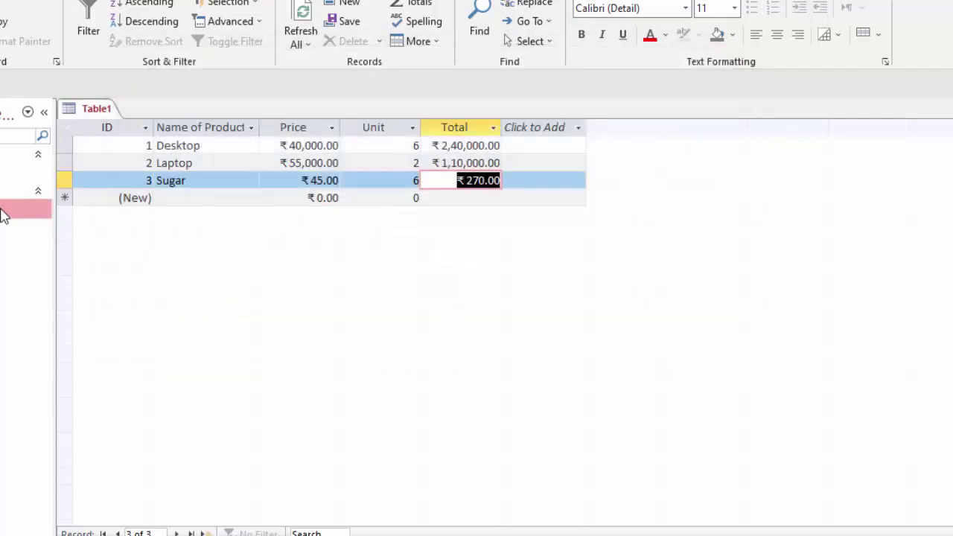
Open ProductF's design and change its Default View property from Datasheet to Split Form
right_click(3, 212)
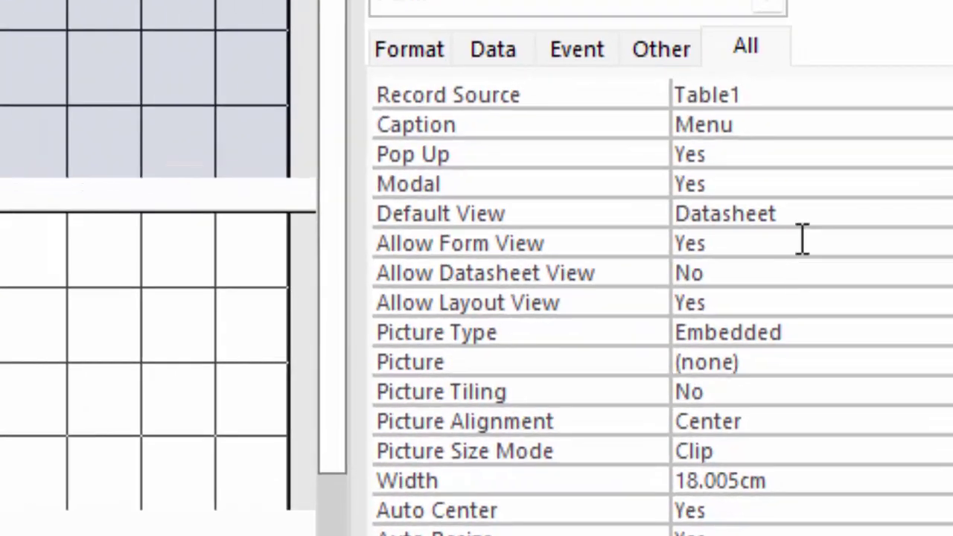
left_click(886, 220)
type("Datasheet")
left_click(946, 214)
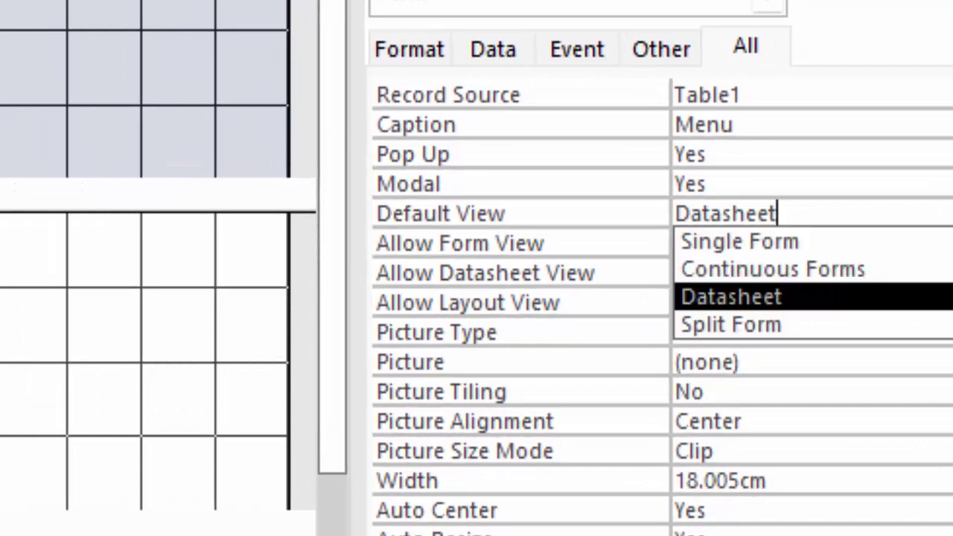
left_click(876, 298)
key("Down")
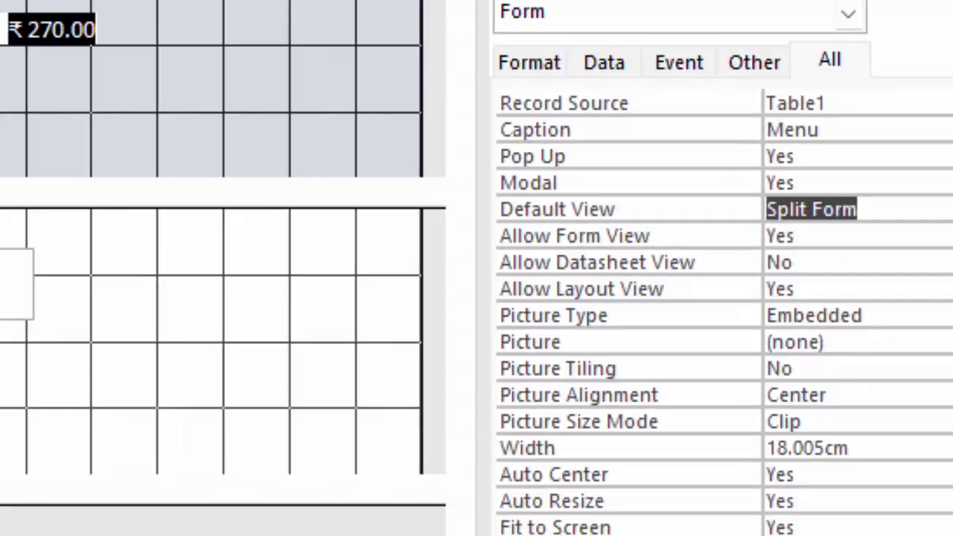
Run the Menu form as a split form, widen it, enlarge the datasheet pane, then close it
key("F5")
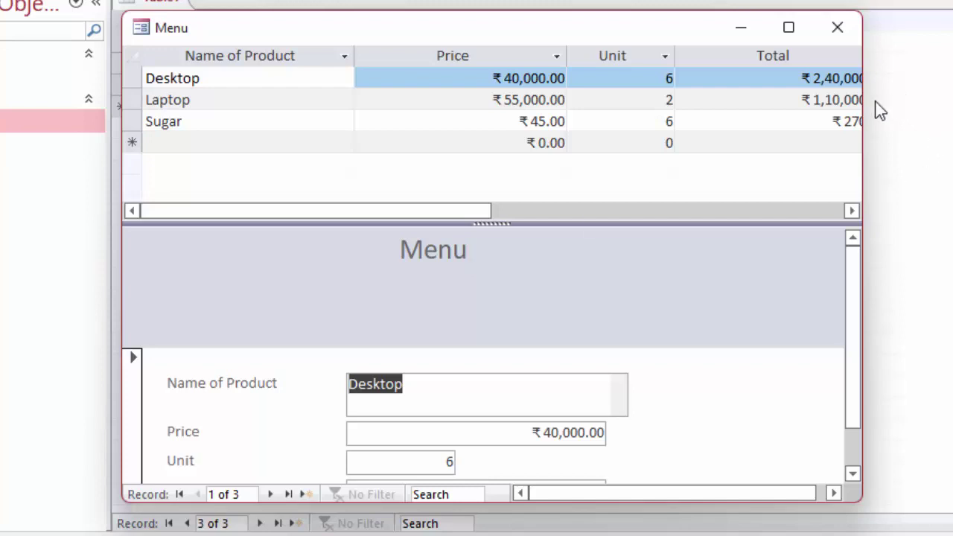
left_click_drag(860, 110, 946, 111)
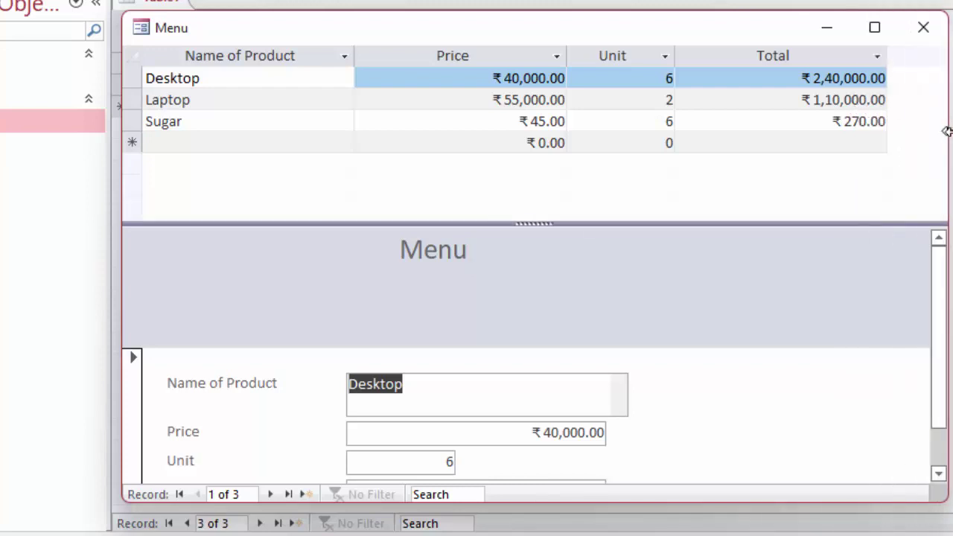
scroll(564, 305, "down", 1)
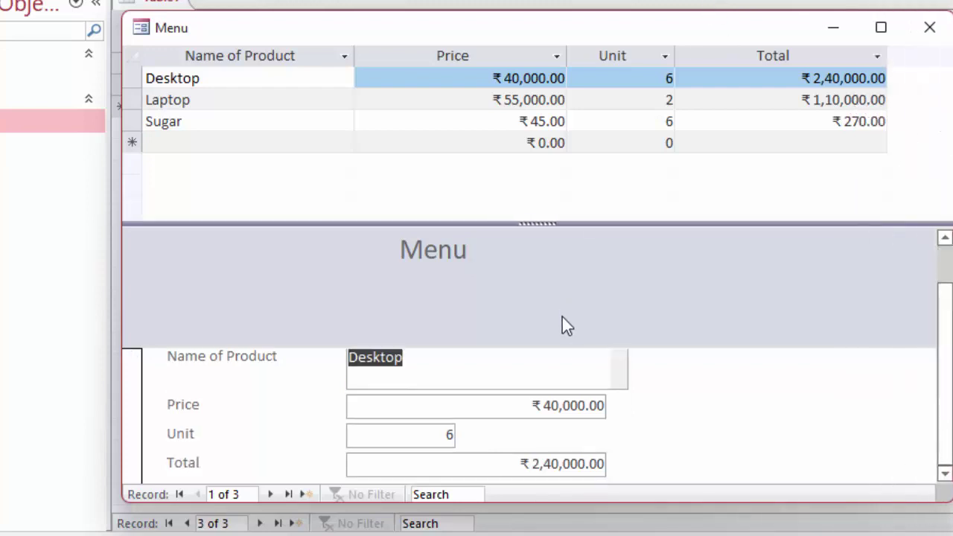
scroll(560, 347, "up", 1)
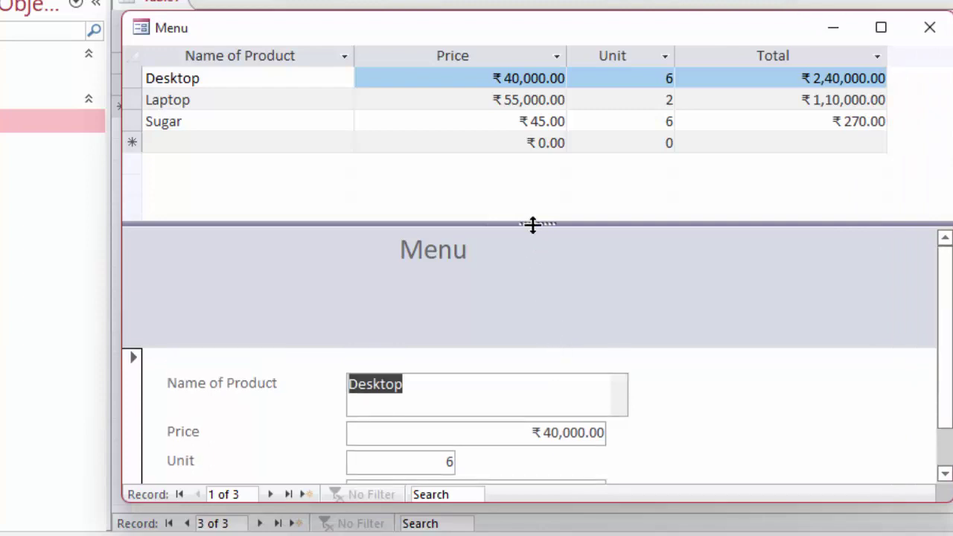
left_click_drag(536, 224, 536, 255)
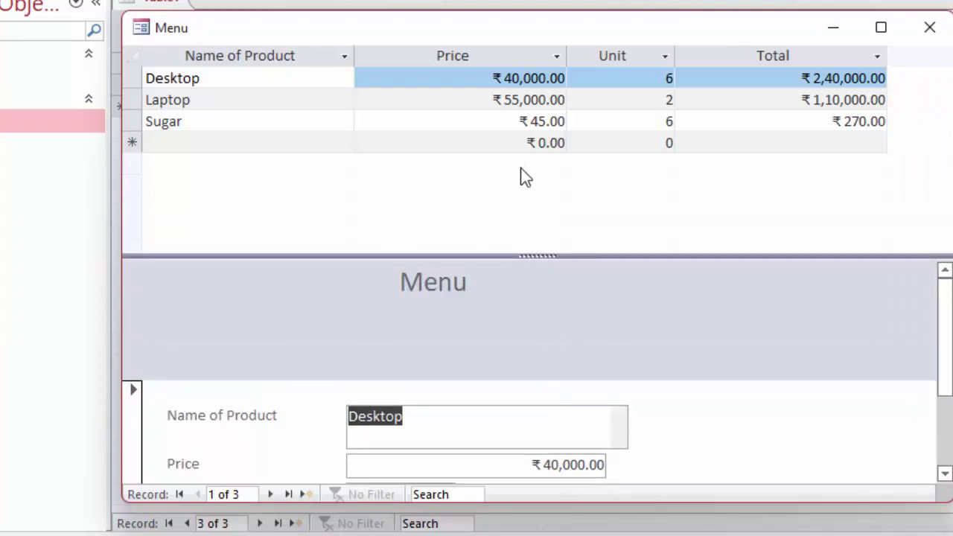
left_click(942, 33)
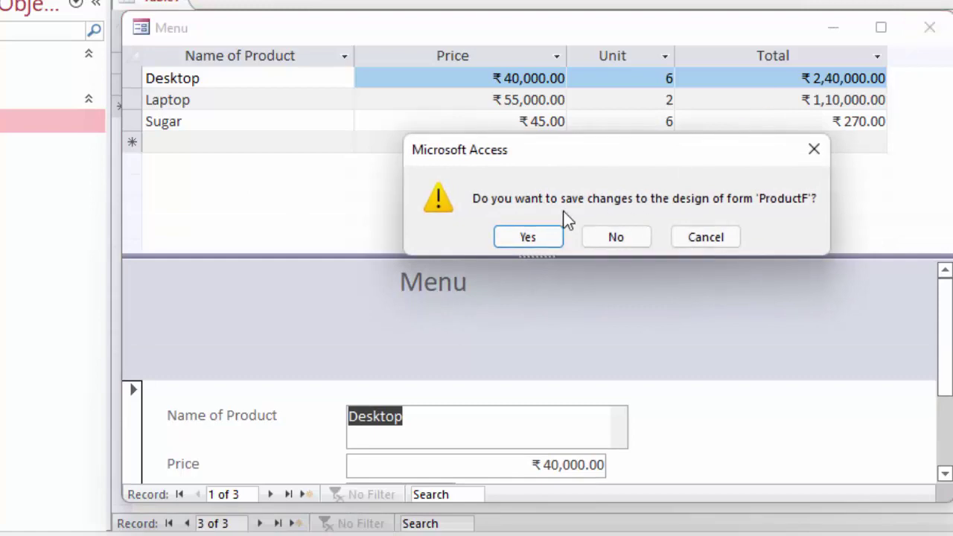